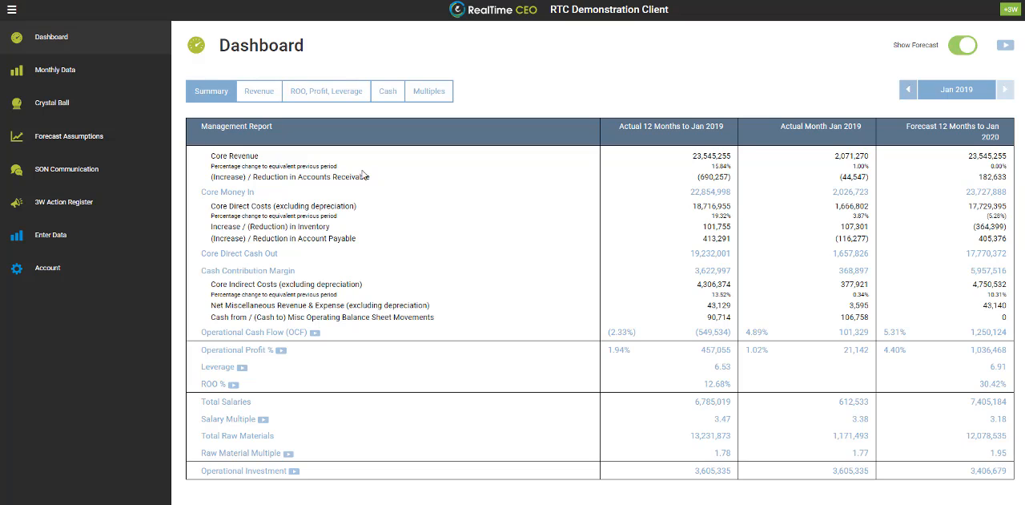
Begin entering historical data for the new month Feb 2019 through the CSV file import
left_click(42, 240)
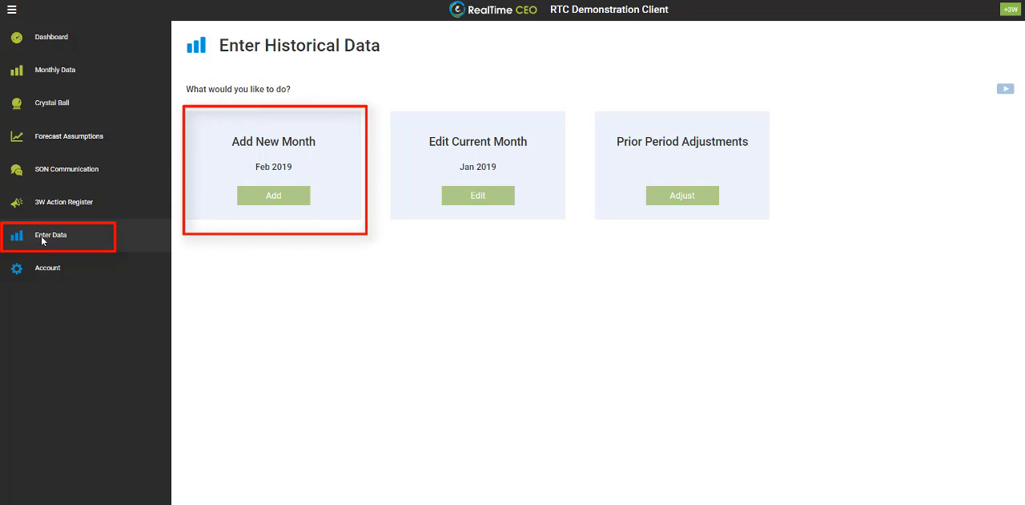
left_click(266, 200)
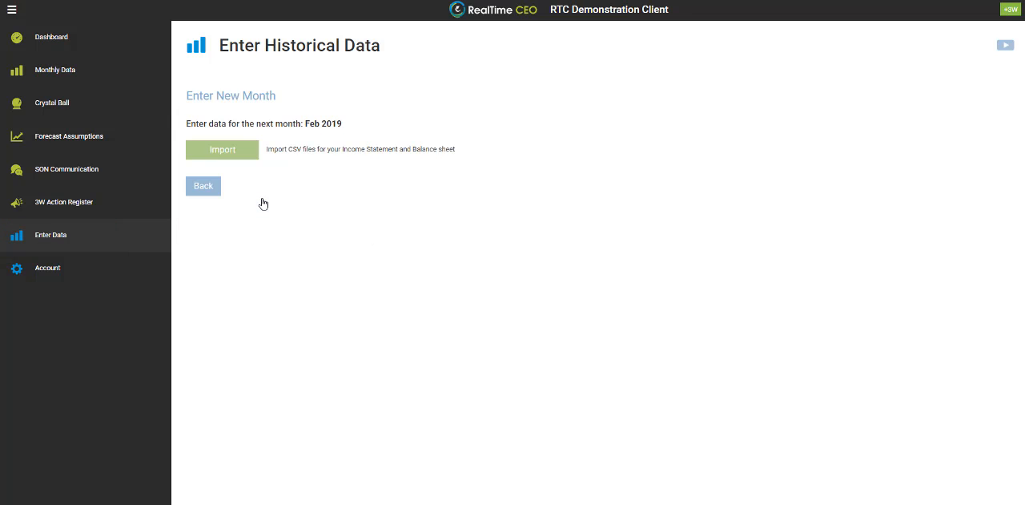
left_click(226, 151)
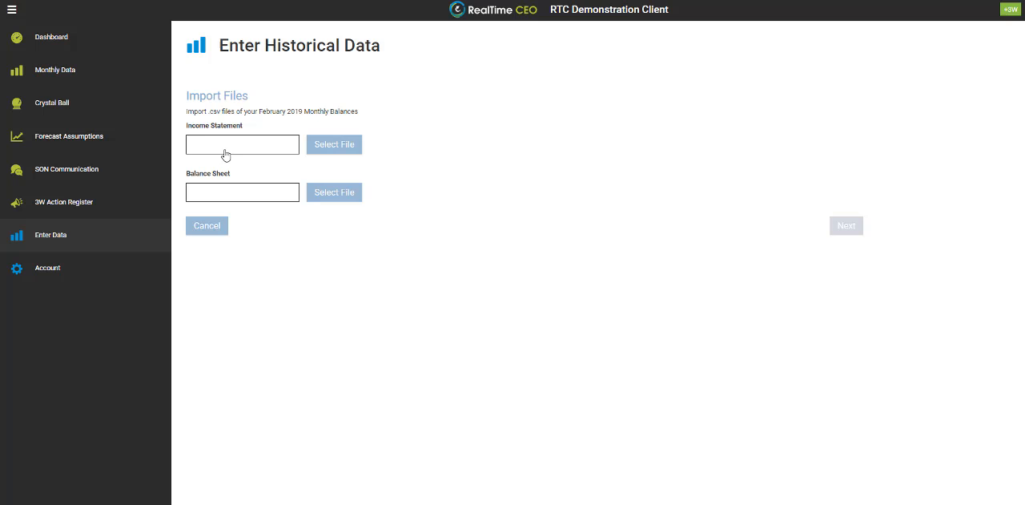
Select 02 - IS - Feb 19 as the Income Statement file and 02 - BS - Feb 19 as the Balance Sheet file
left_click(328, 146)
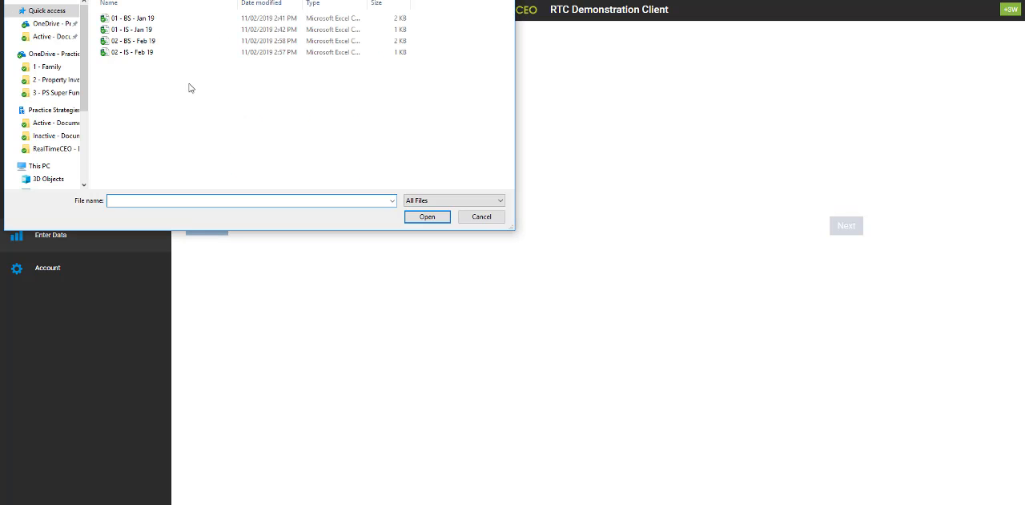
double_click(132, 53)
left_click(327, 197)
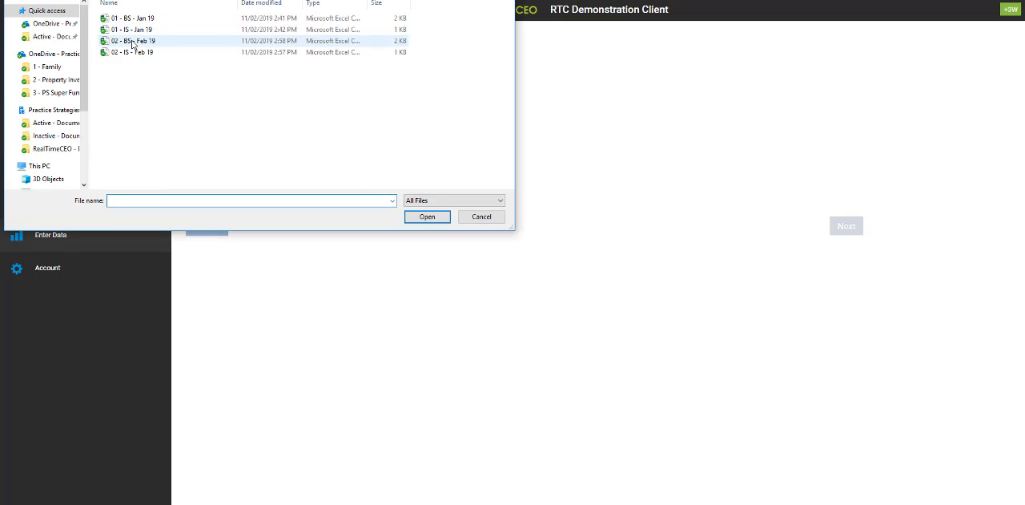
double_click(133, 41)
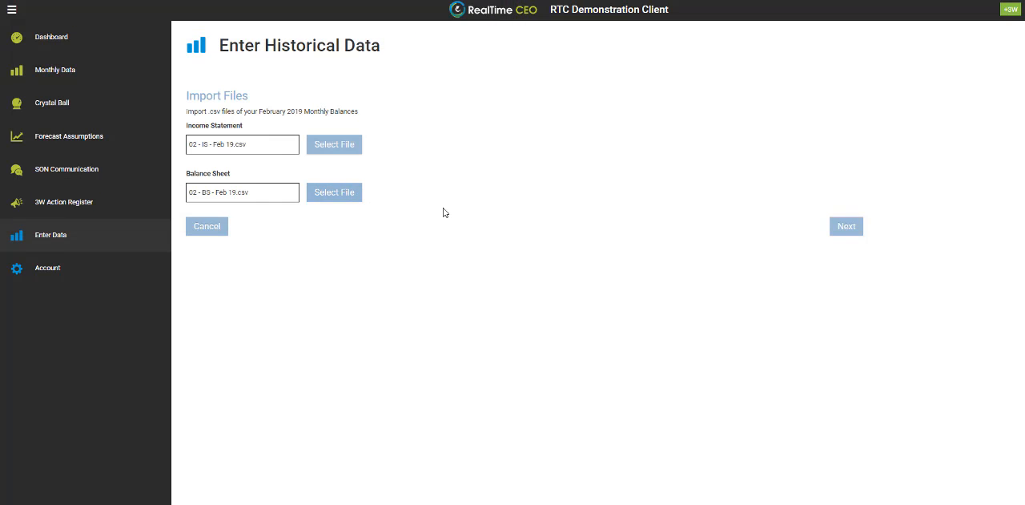
Submit the two February files and accept the existing column tags for the Income Statement and Balance Sheet
left_click(846, 227)
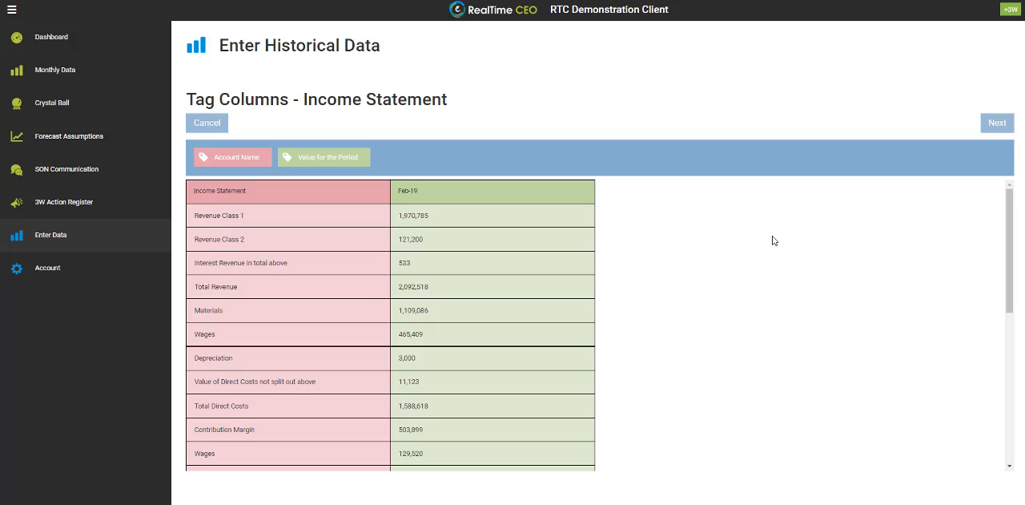
left_click(998, 124)
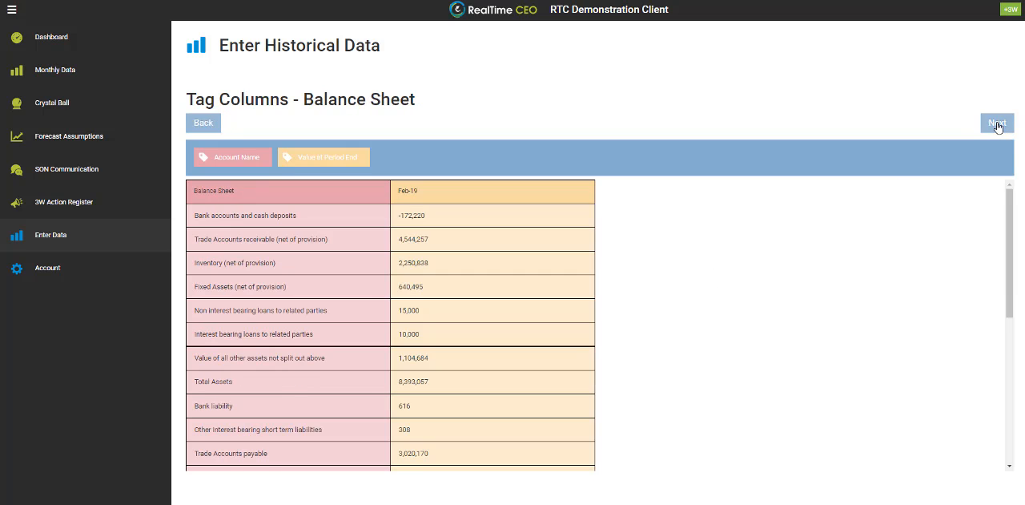
left_click(998, 126)
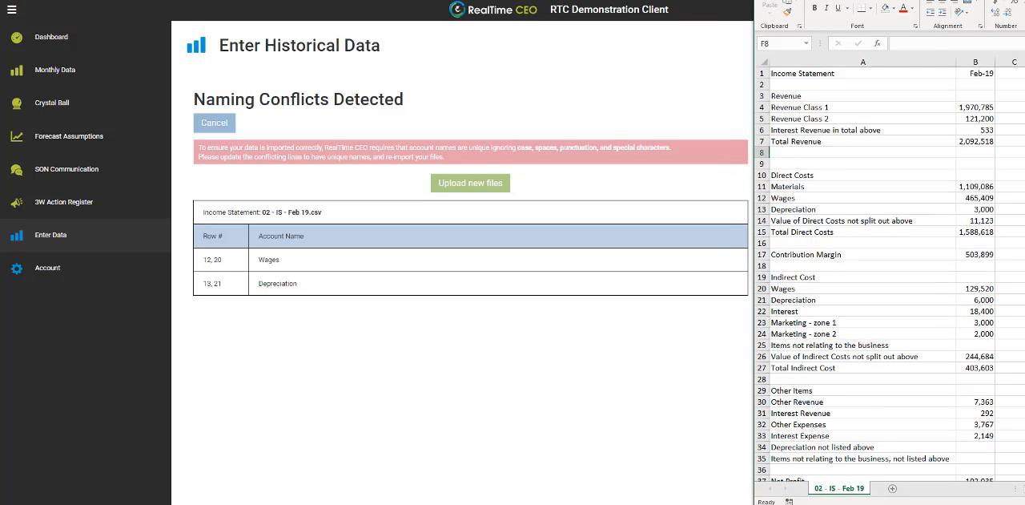
In the 02 - IS - Feb 19 sheet in Excel, rename Wages in row 12 to "Wages - DC" and in row 20 to "Wages - IDC"
left_click(762, 197)
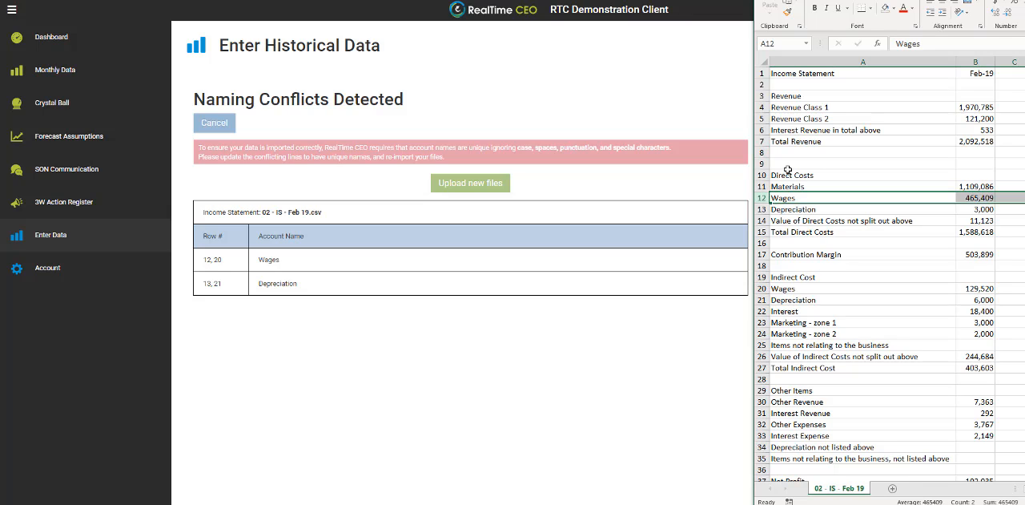
left_click(785, 289)
left_click(756, 288)
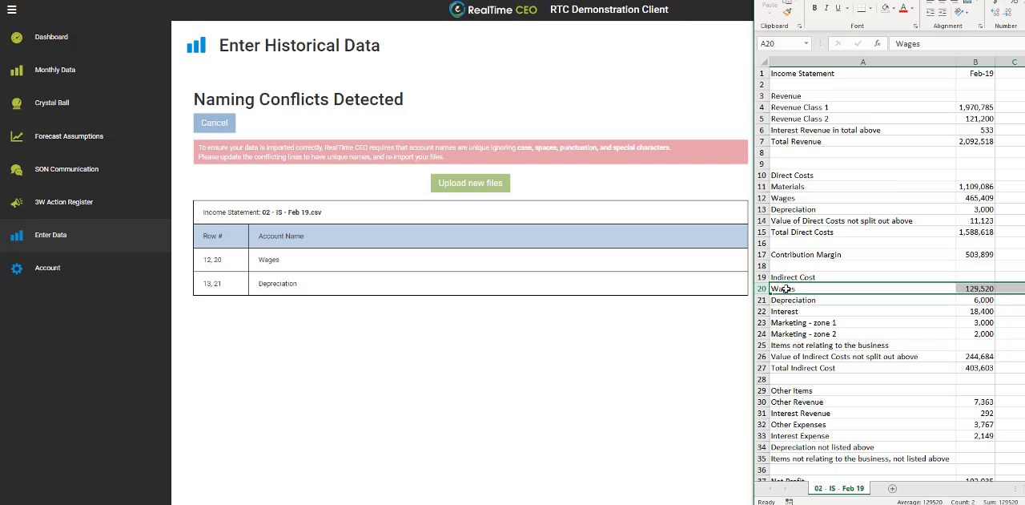
double_click(804, 197)
type("- DC")
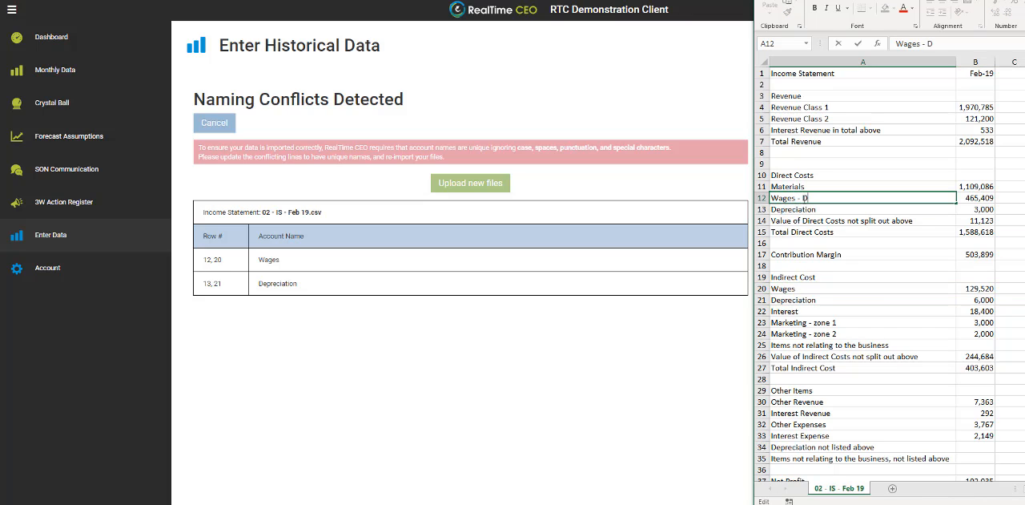
double_click(806, 288)
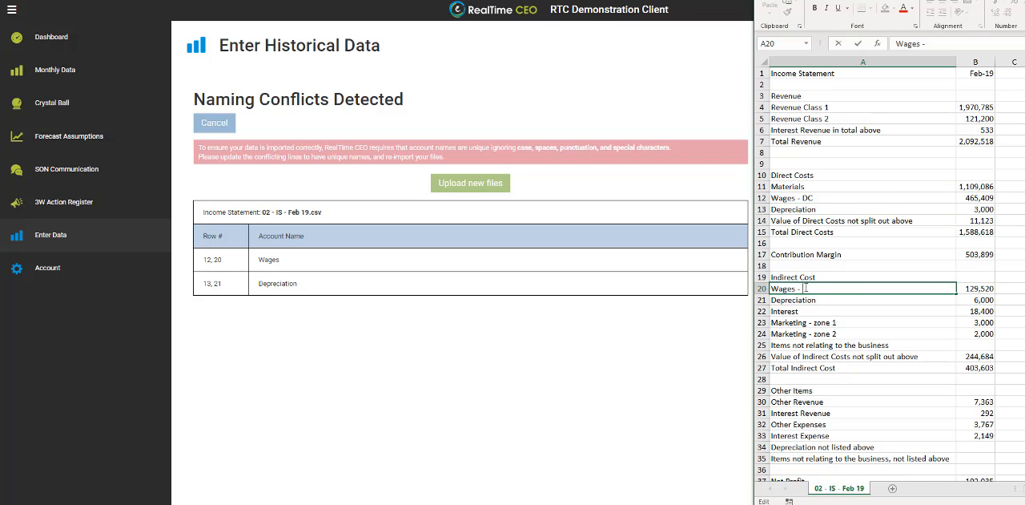
type("- IDC")
left_click(832, 300)
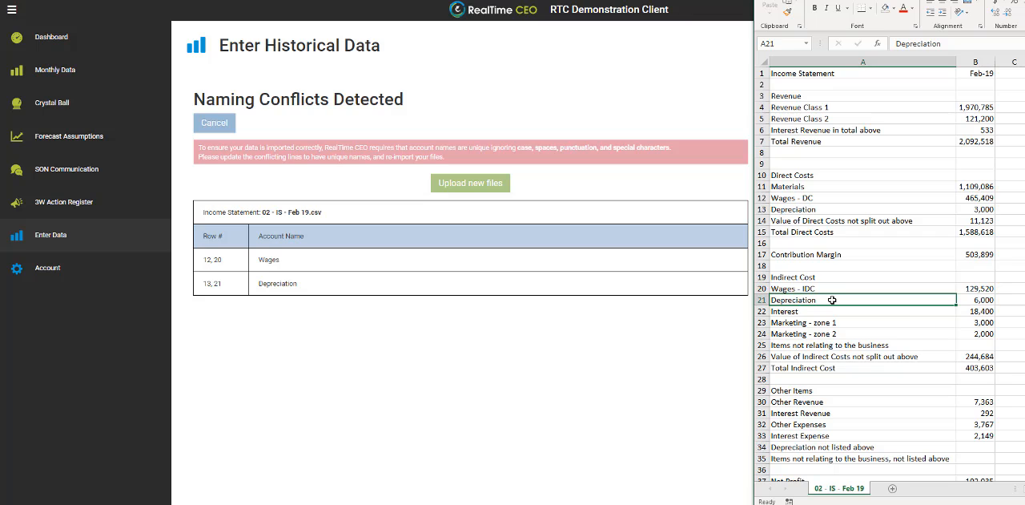
Rename Depreciation in row 13 to "Depreciation - DC" and in row 21 to "Depreciation - IDC"
left_click(762, 208)
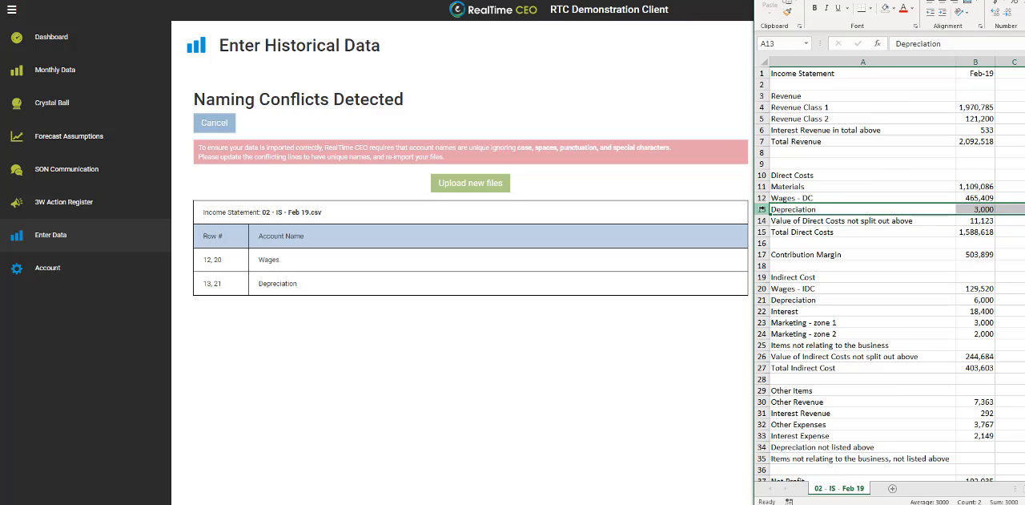
double_click(824, 209)
type("-")
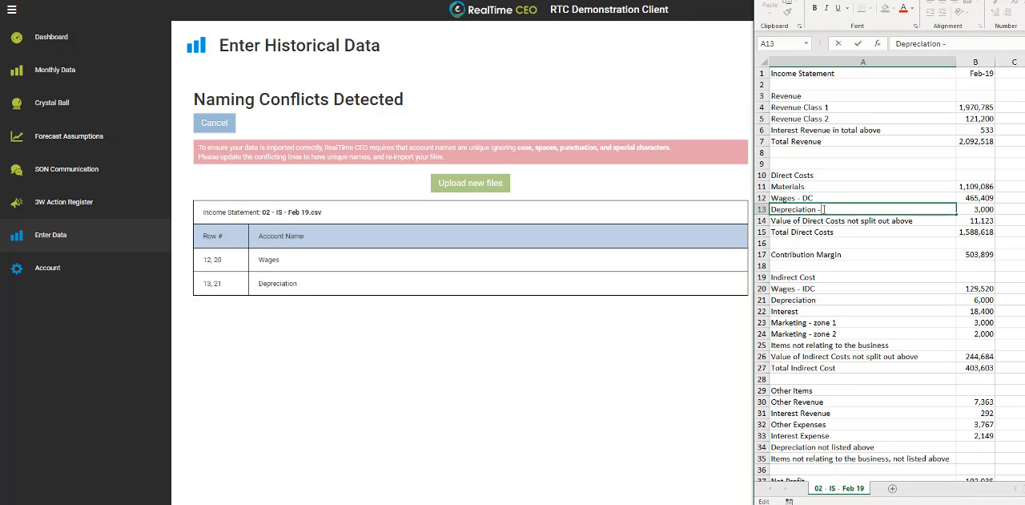
type(" DC")
double_click(818, 298)
type("- IDC")
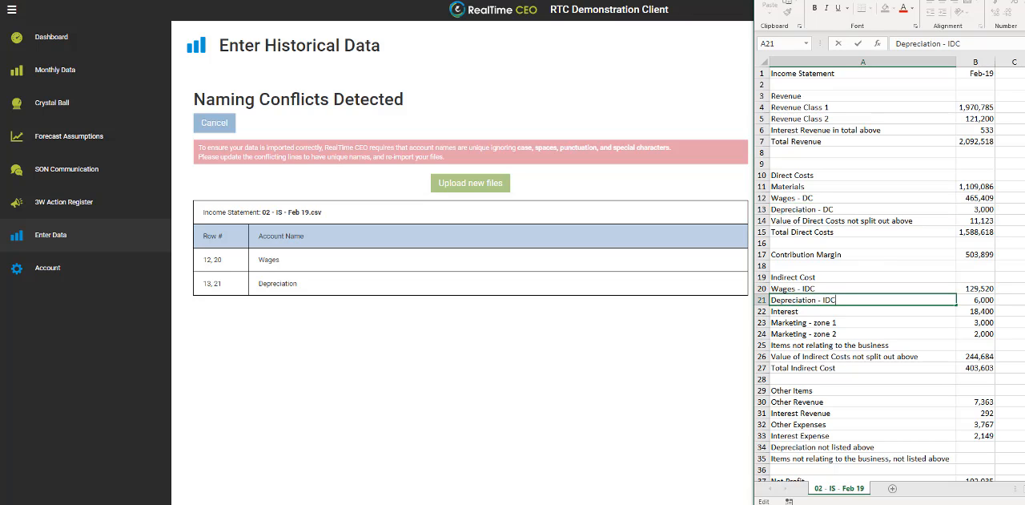
key("ctrl+Return")
Switch back to RealTime CEO and upload the corrected 02 - IS - Feb 19 file as the Income Statement
key("alt+Tab")
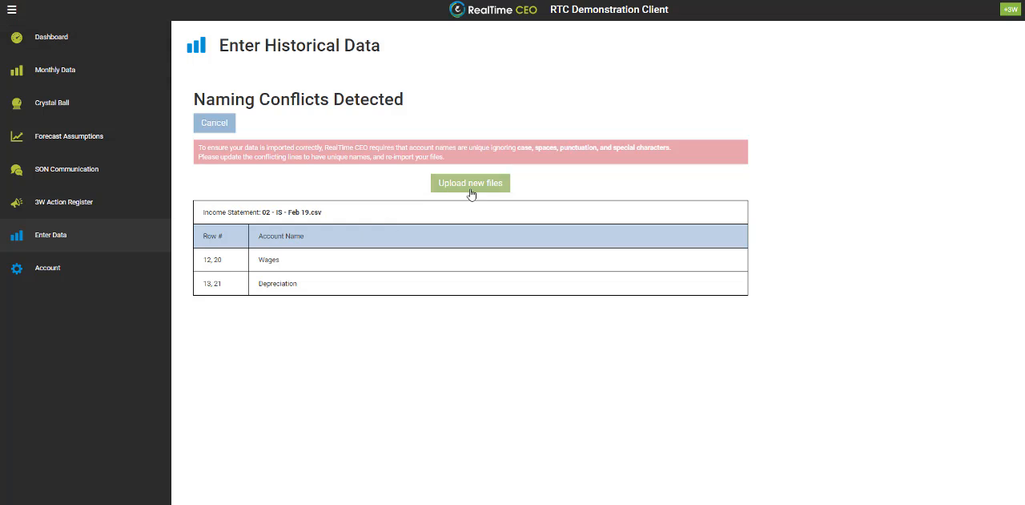
left_click(471, 184)
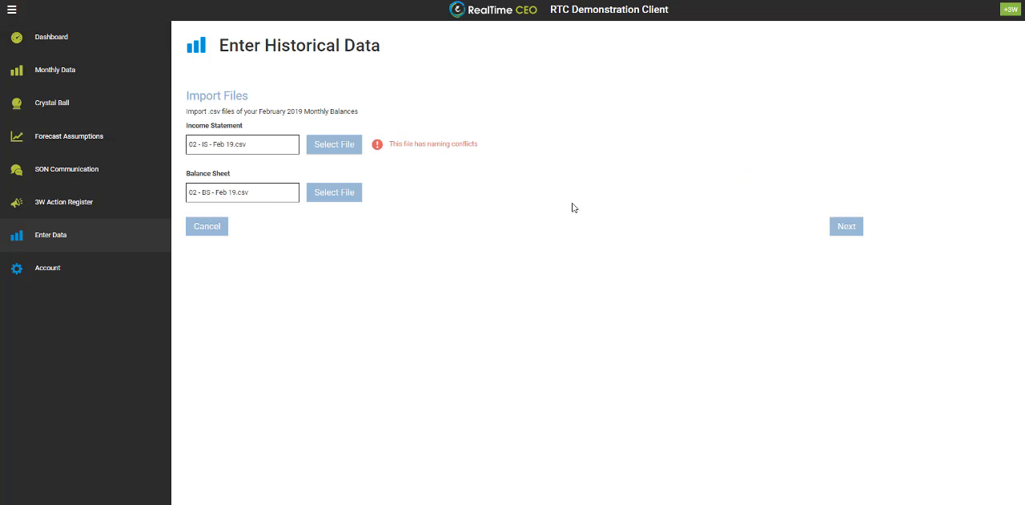
left_click(325, 147)
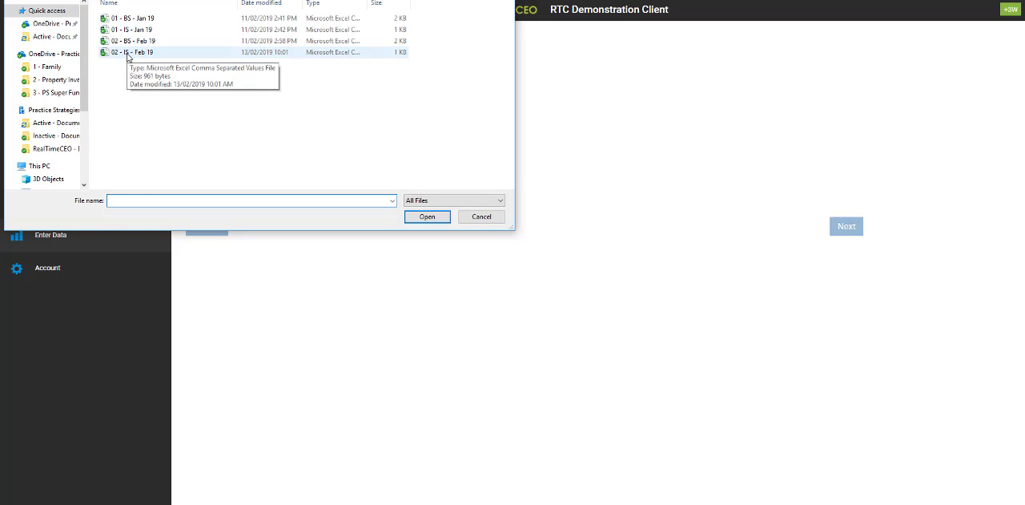
left_click(128, 56)
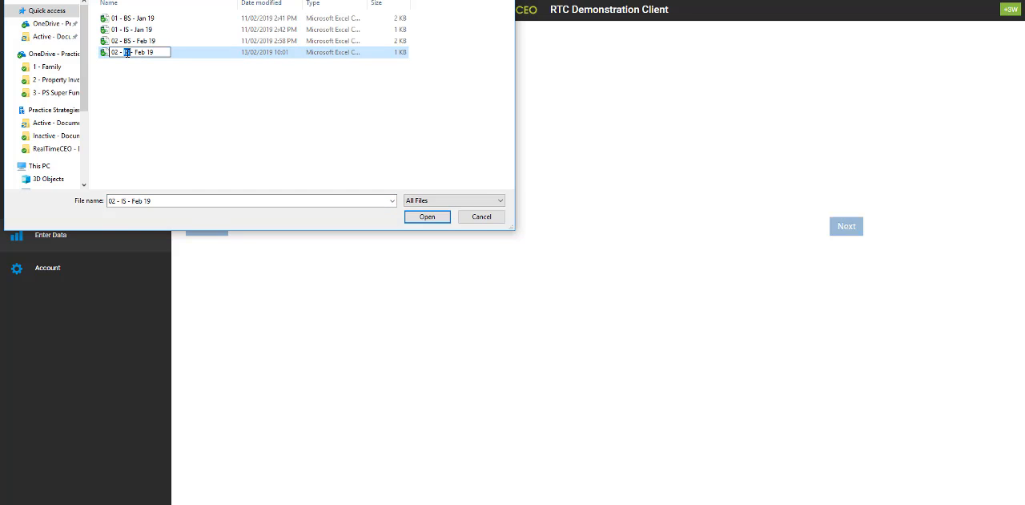
double_click(126, 55)
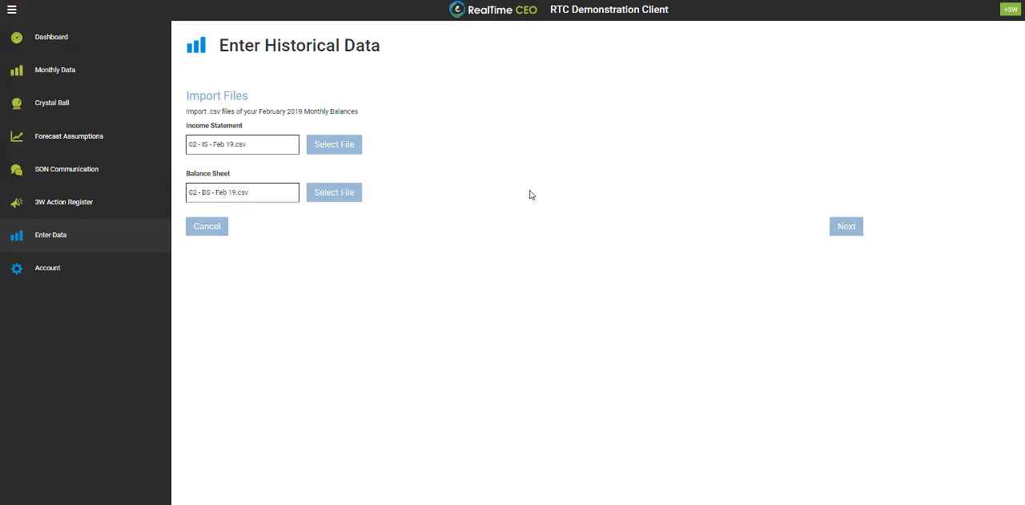
Resubmit the import files and accept the column tags of both statements to reach row tagging
left_click(838, 230)
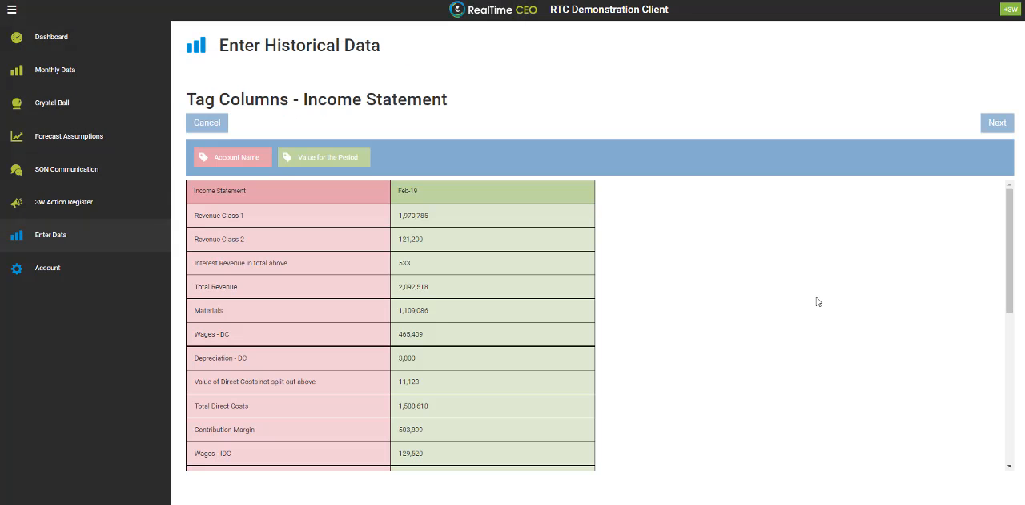
left_click(997, 124)
left_click(998, 124)
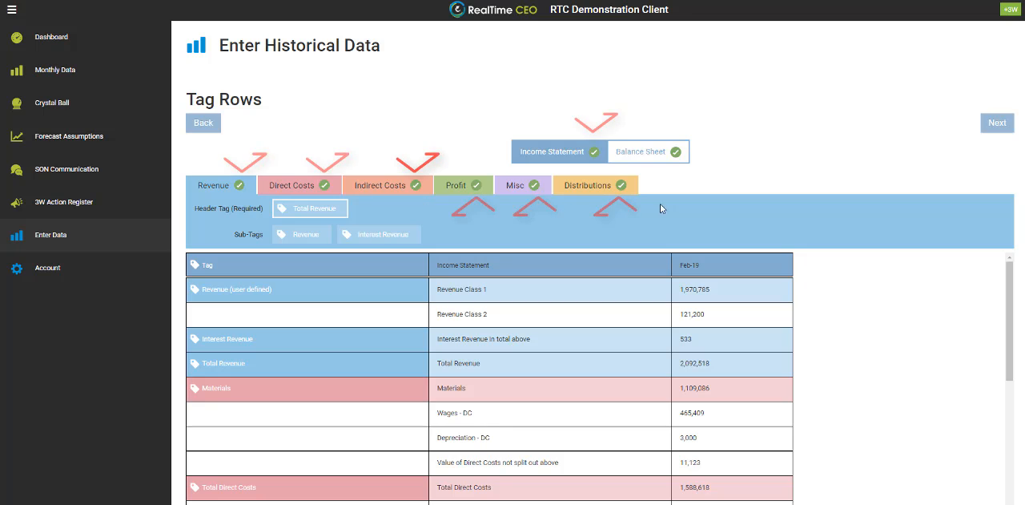
Check the Balance Sheet row tags, and tag the Income Statement's Revenue Class 2 row as Revenue
left_click(653, 161)
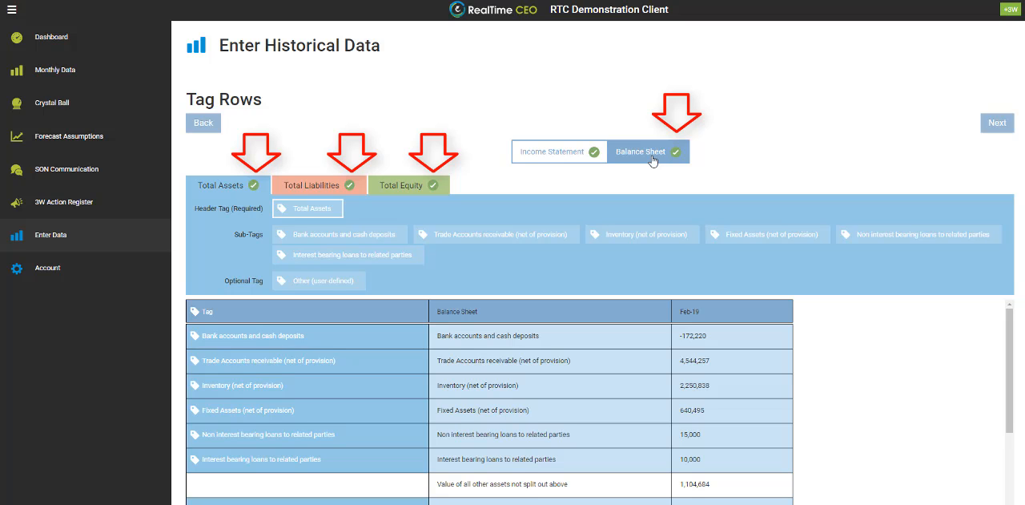
left_click(561, 154)
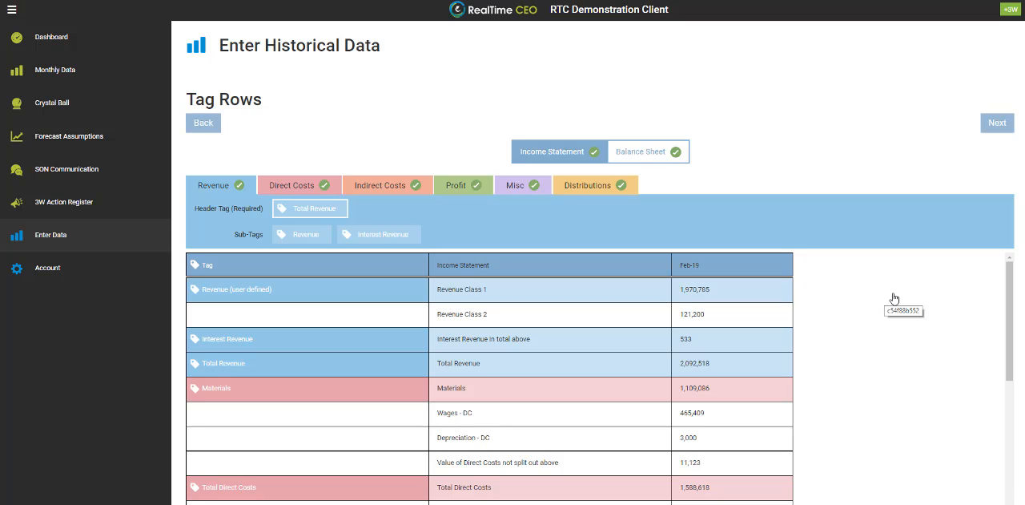
left_click(294, 236)
left_click(249, 318)
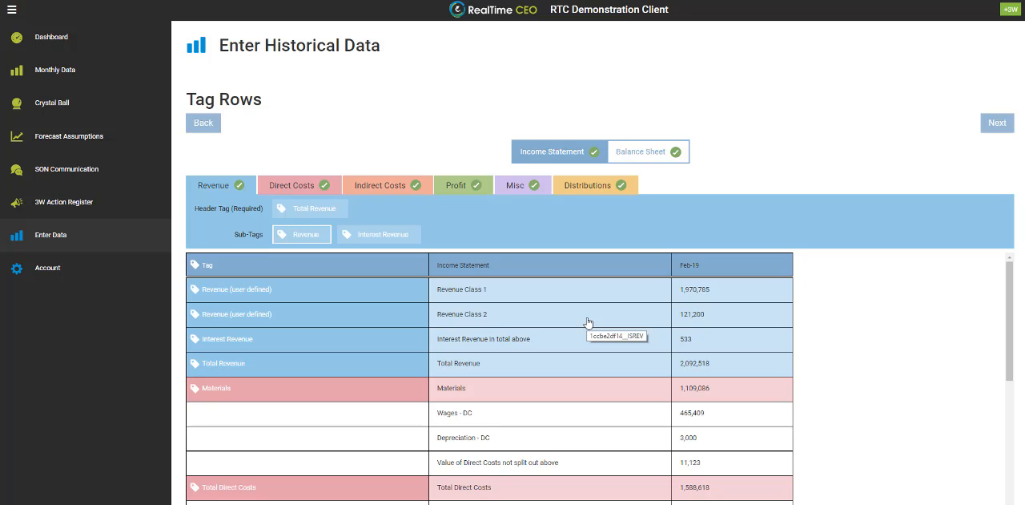
Remove the tag from the Total Revenue row and reapply the Total Revenue header tag to it
left_click(284, 369)
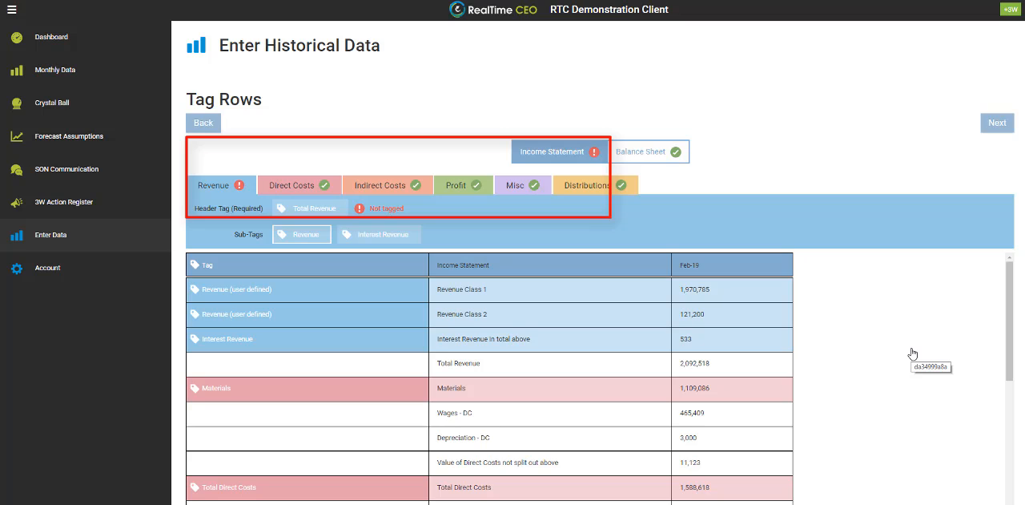
left_click(299, 209)
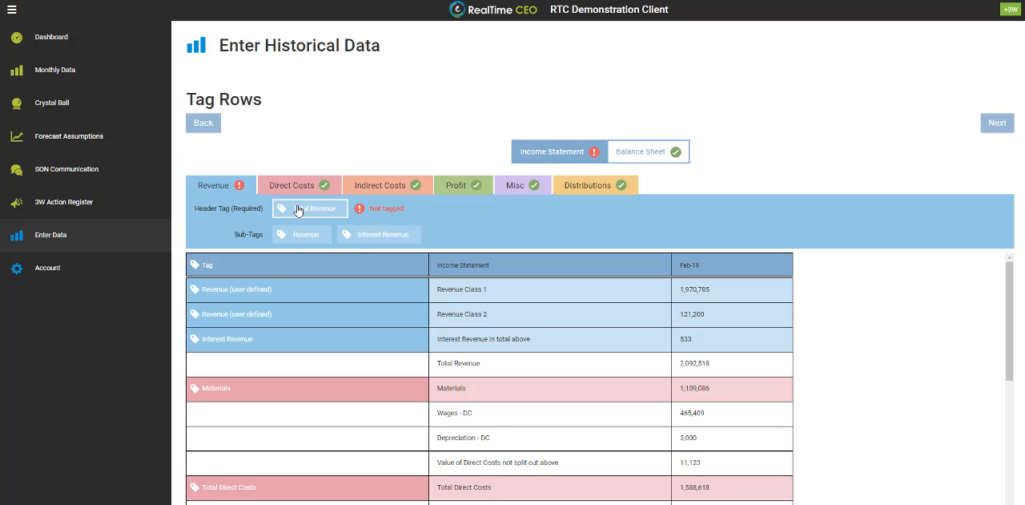
left_click(305, 365)
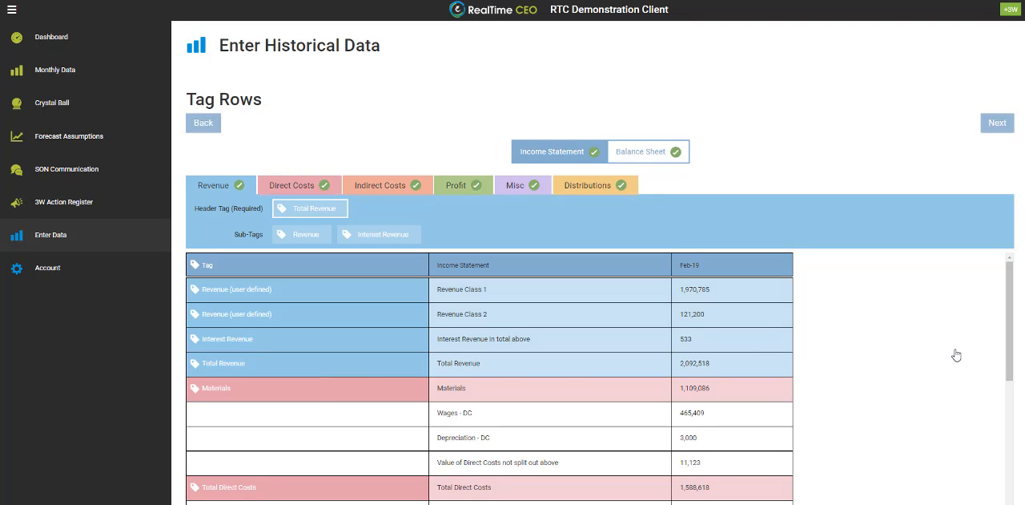